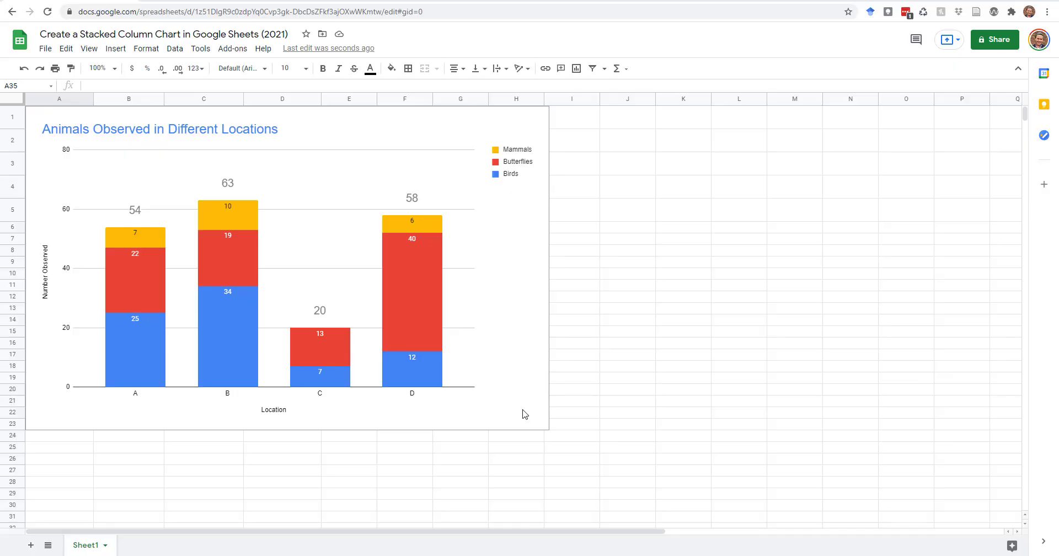
Step: Select the finished example chart to set it aside and reveal the raw data table
left_click(524, 413)
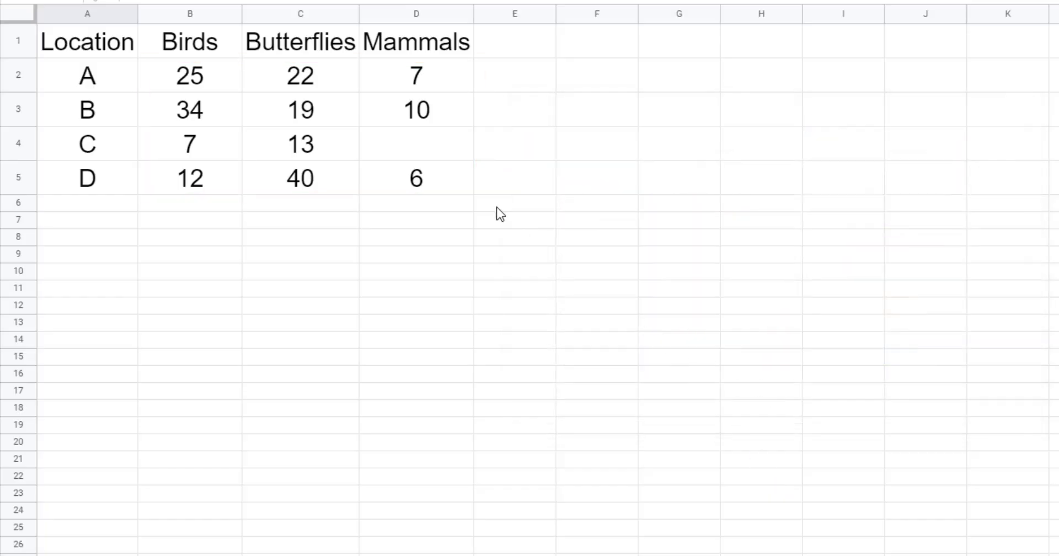
Step: Enter 0 as location C's Mammals count in D4 and insert a chart from A1:D5
left_click(465, 154)
type("0")
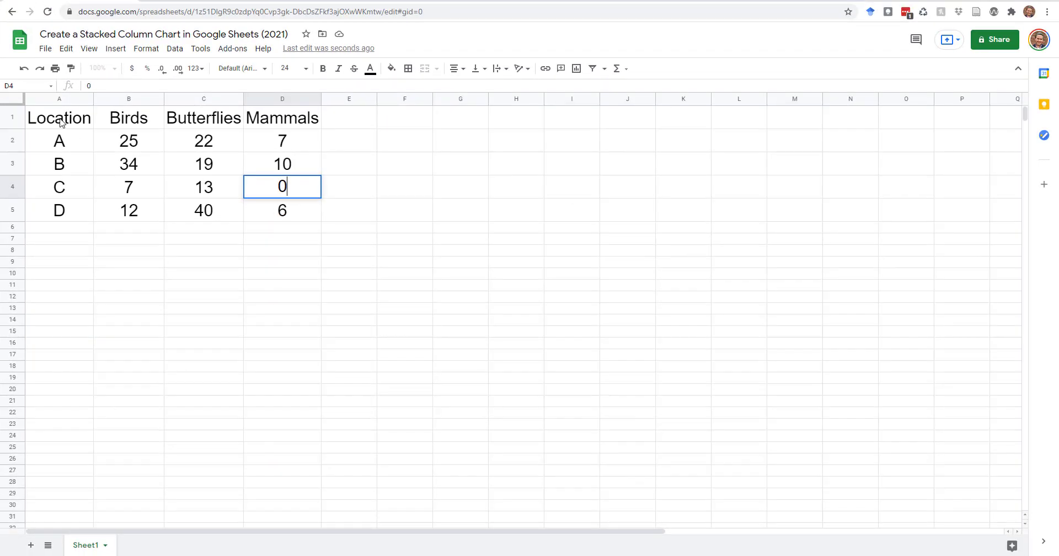
left_click_drag(61, 122, 300, 220)
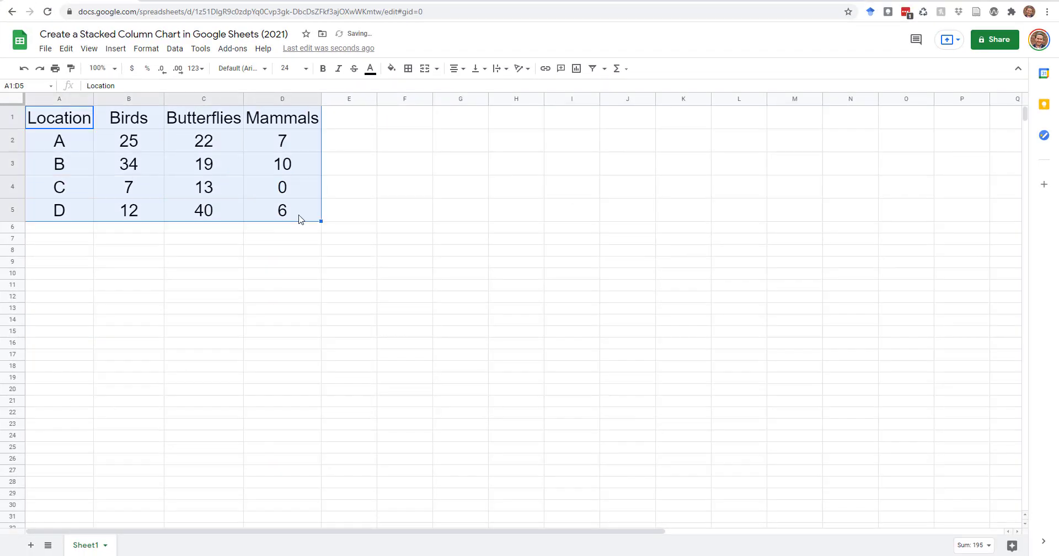
left_click(117, 50)
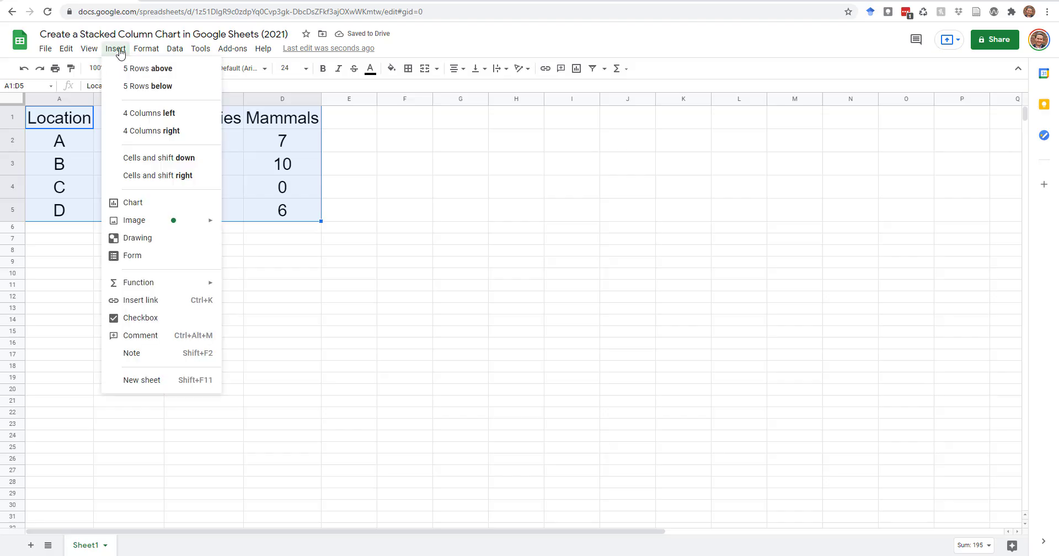
left_click(172, 202)
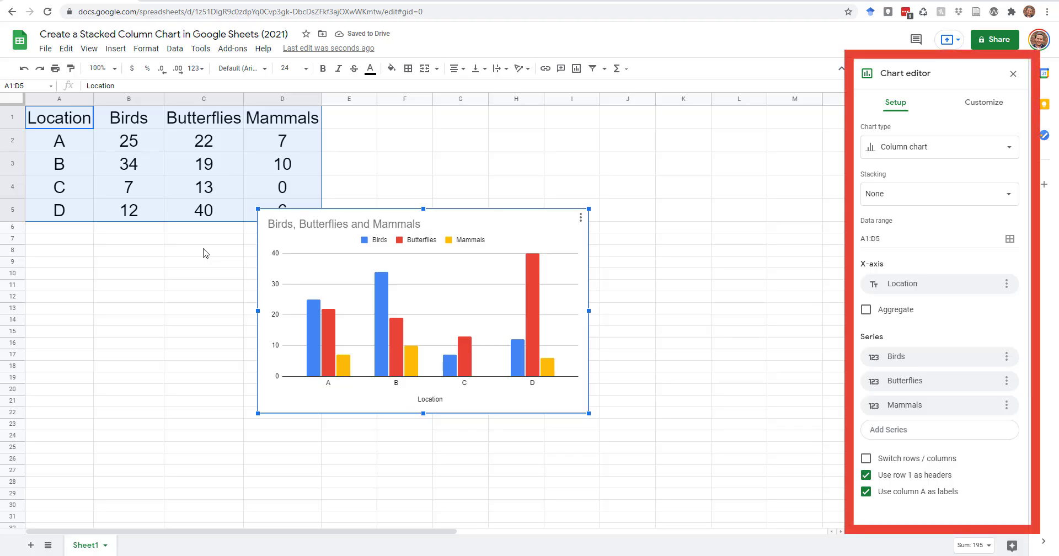
Step: Reopen the chart editor and change the chart type to Stacked column chart
left_click(207, 253)
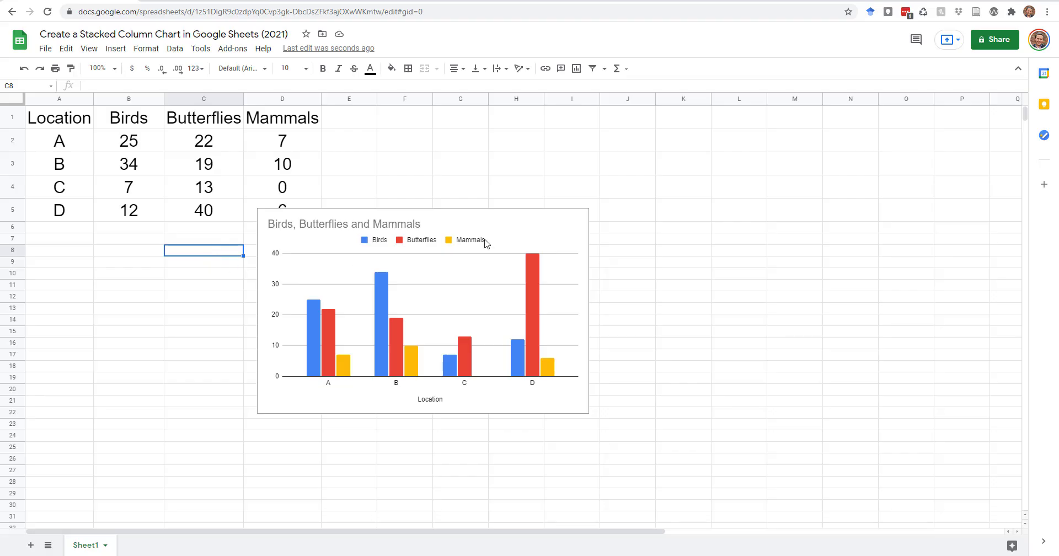
left_click(507, 232)
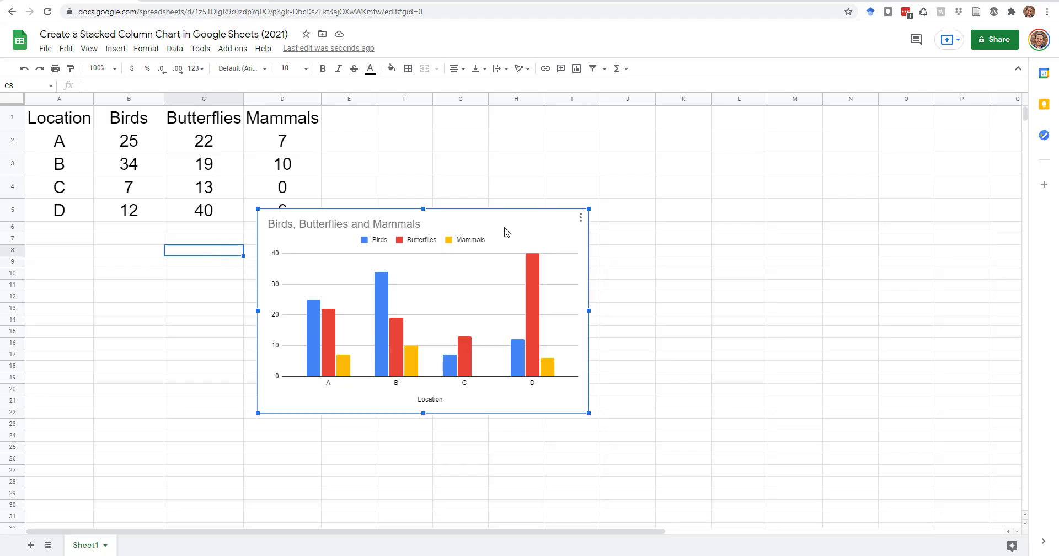
left_click(581, 218)
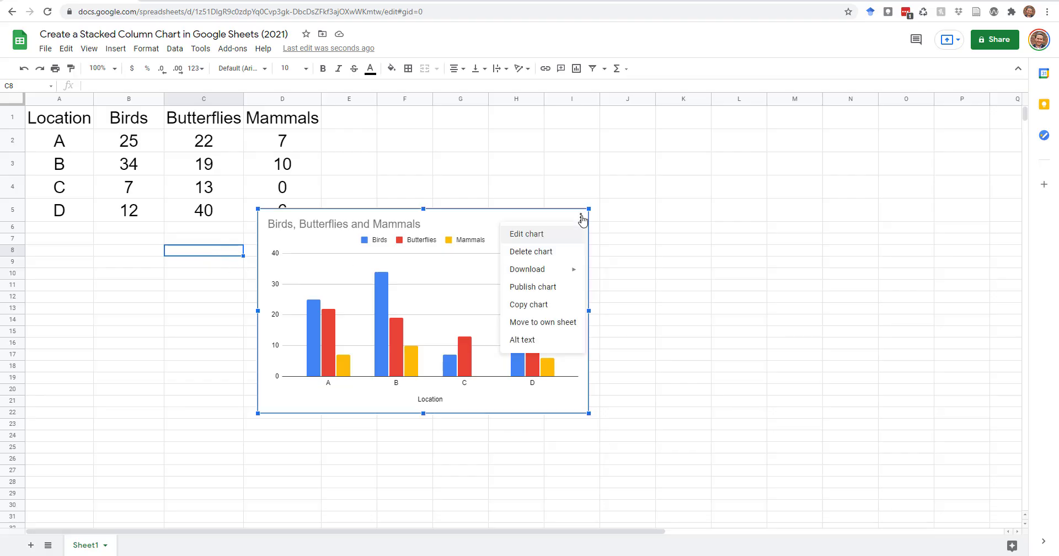
left_click(559, 235)
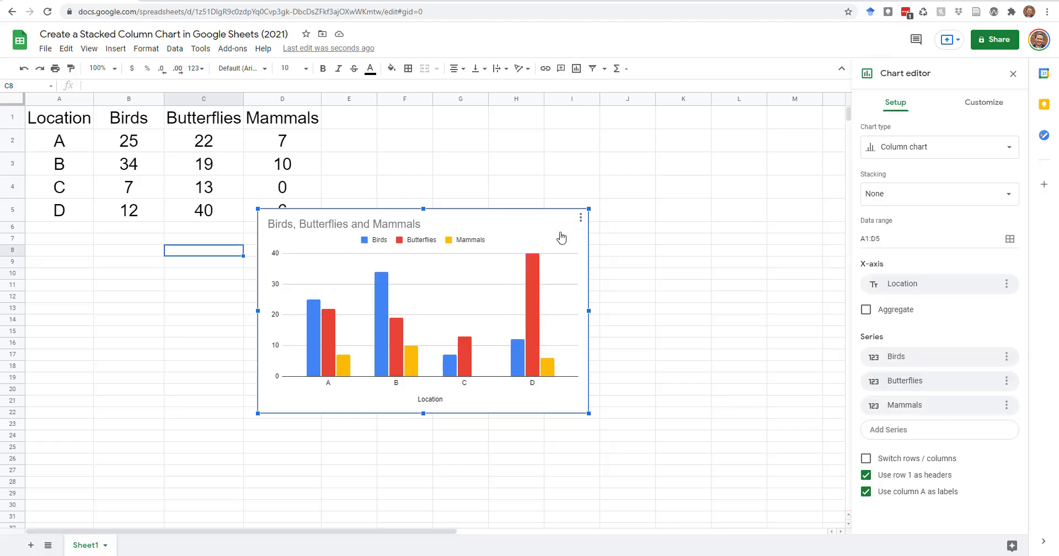
left_click(1009, 146)
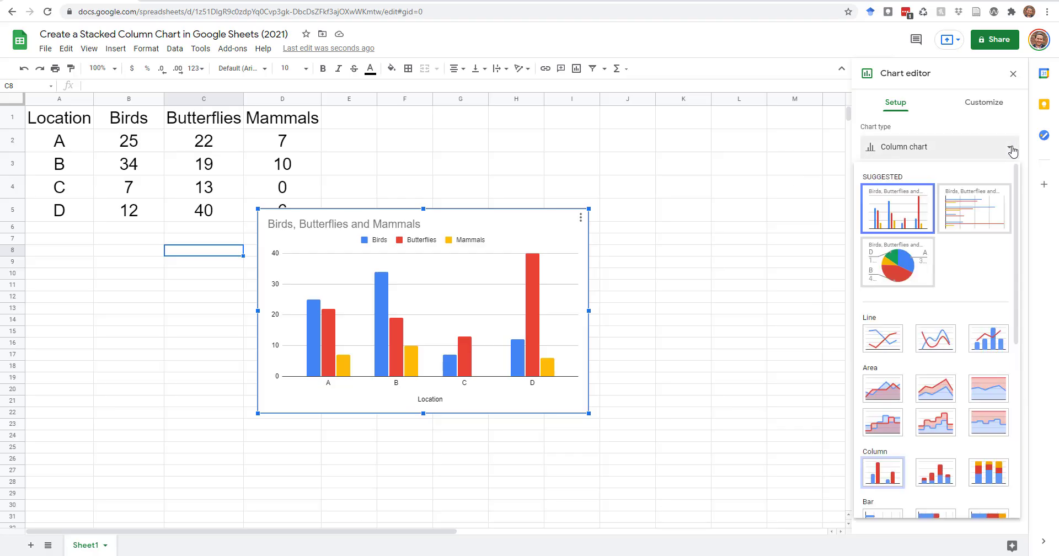
left_click_drag(1017, 176, 1013, 291)
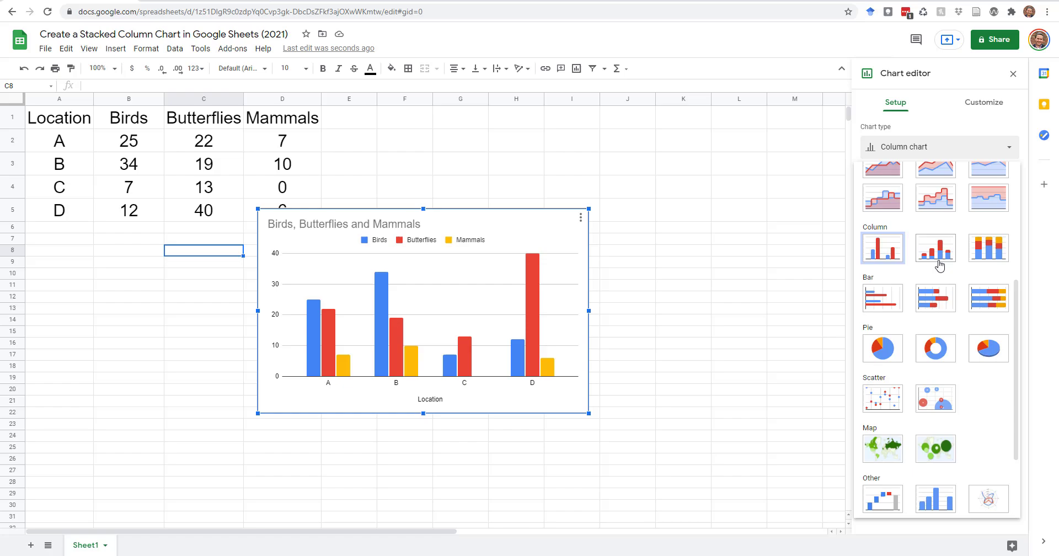
left_click(939, 264)
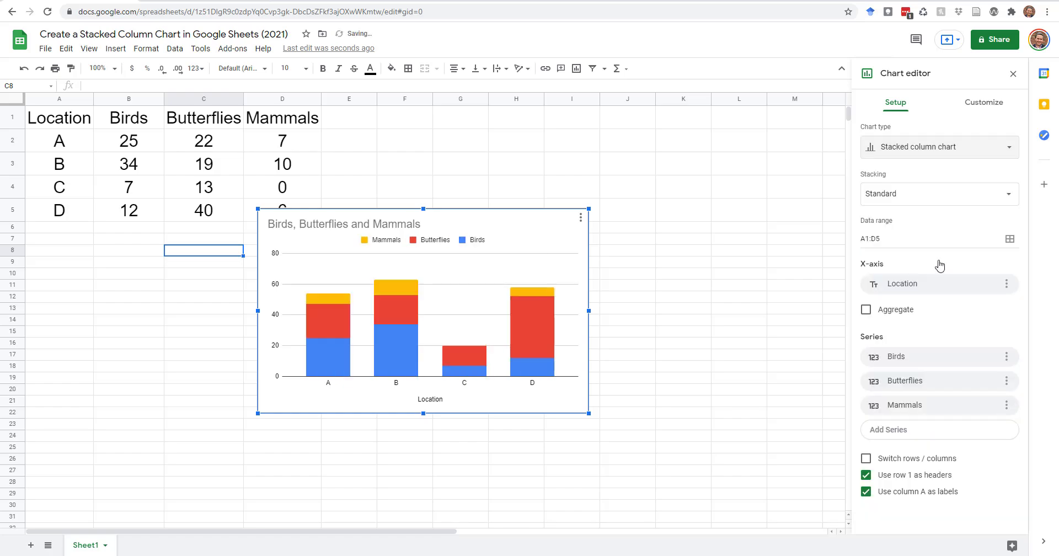
left_click(985, 104)
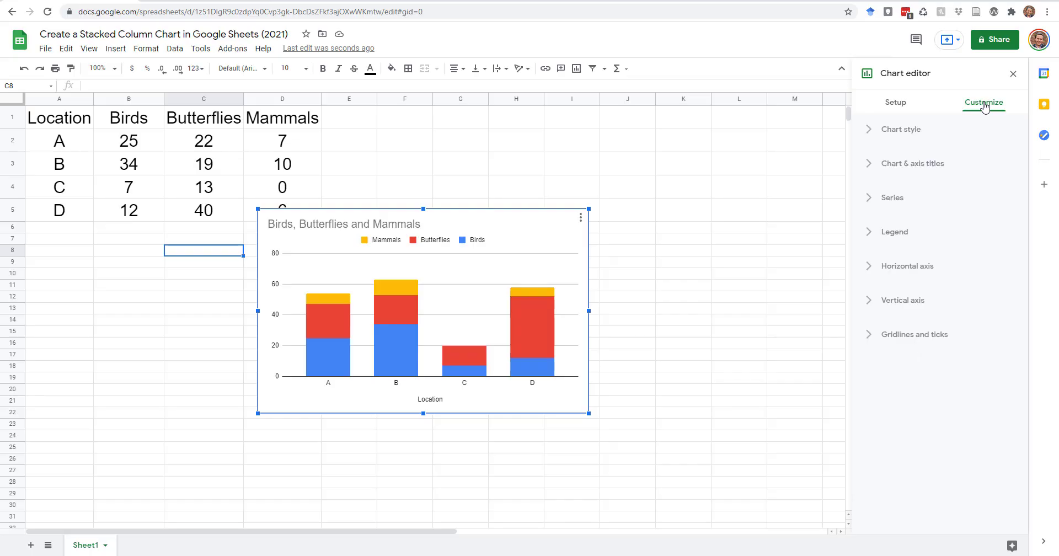
Step: Retitle the chart 'Animals Observed in Different Locations' and colour the title blue
left_click(873, 165)
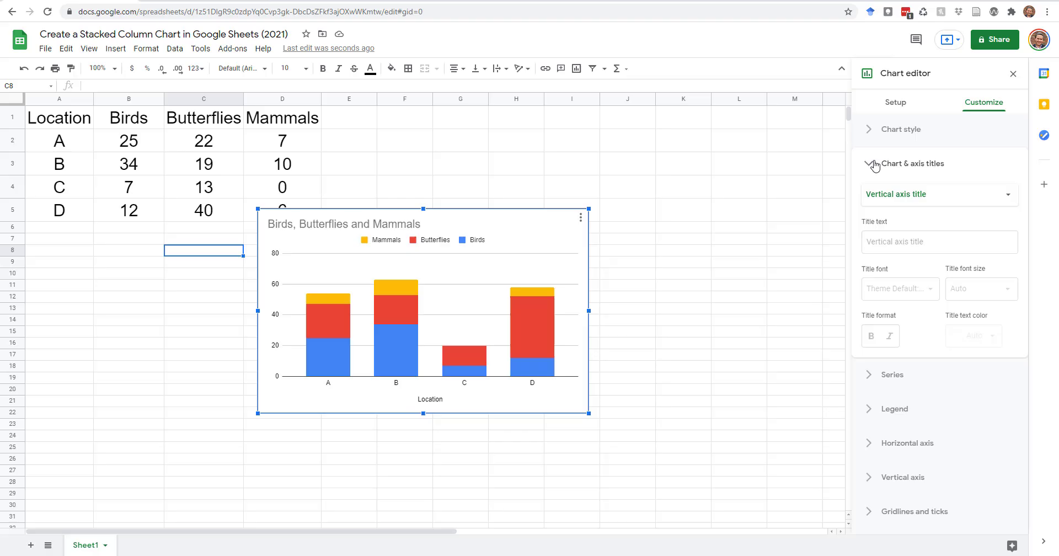
left_click(936, 205)
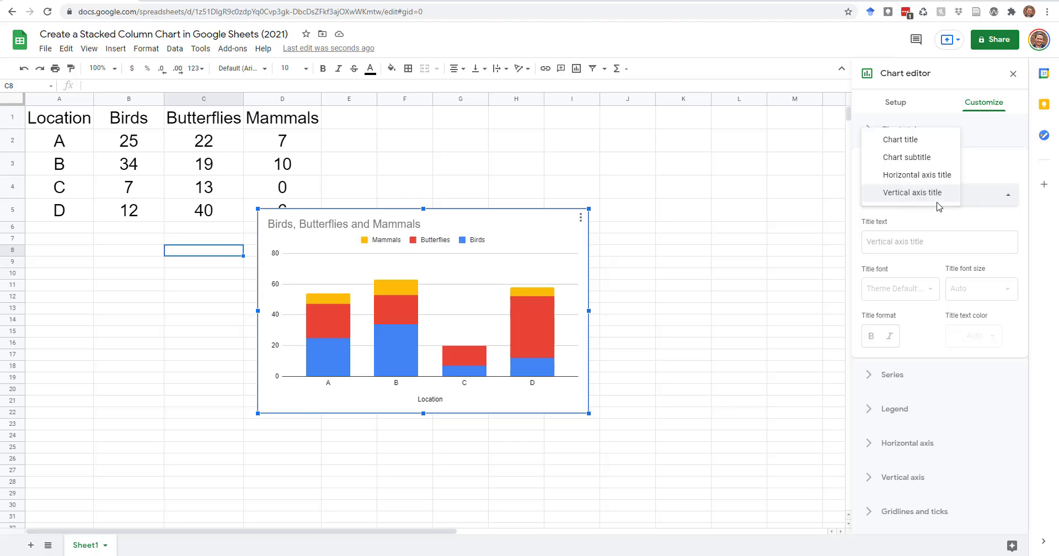
left_click(910, 138)
left_click(904, 246)
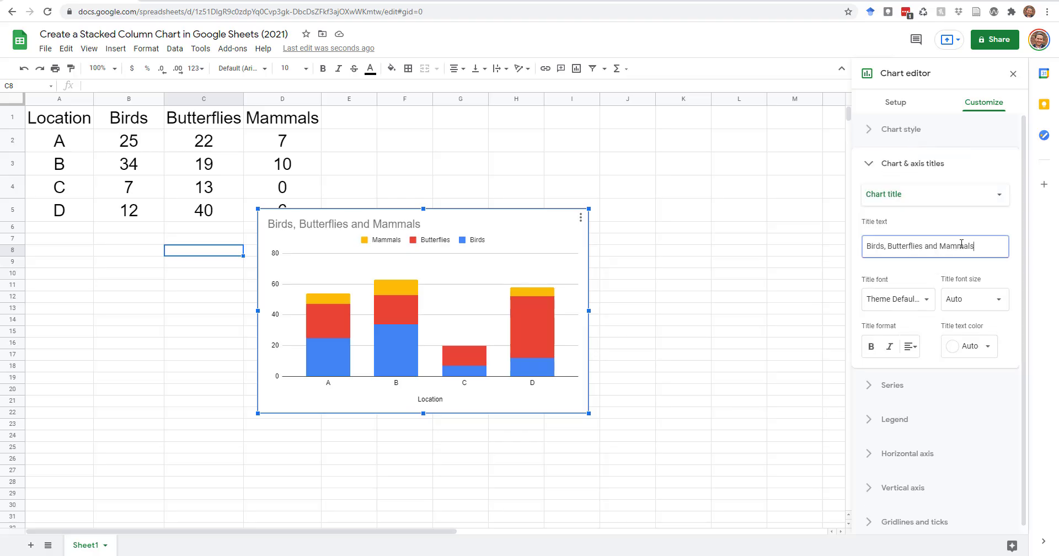
key("ctrl+a")
type("Animals ")
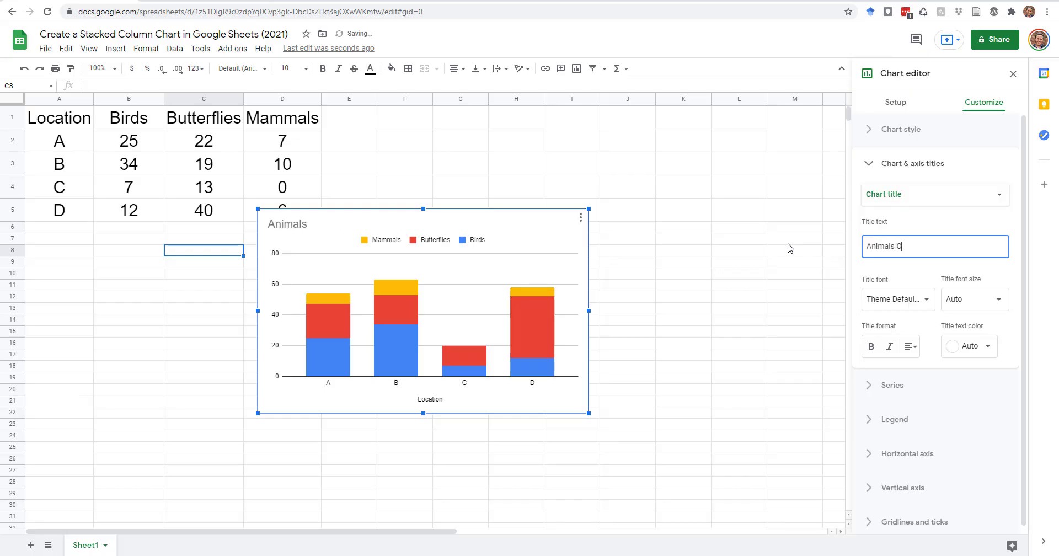
type("Observed in Different Locations")
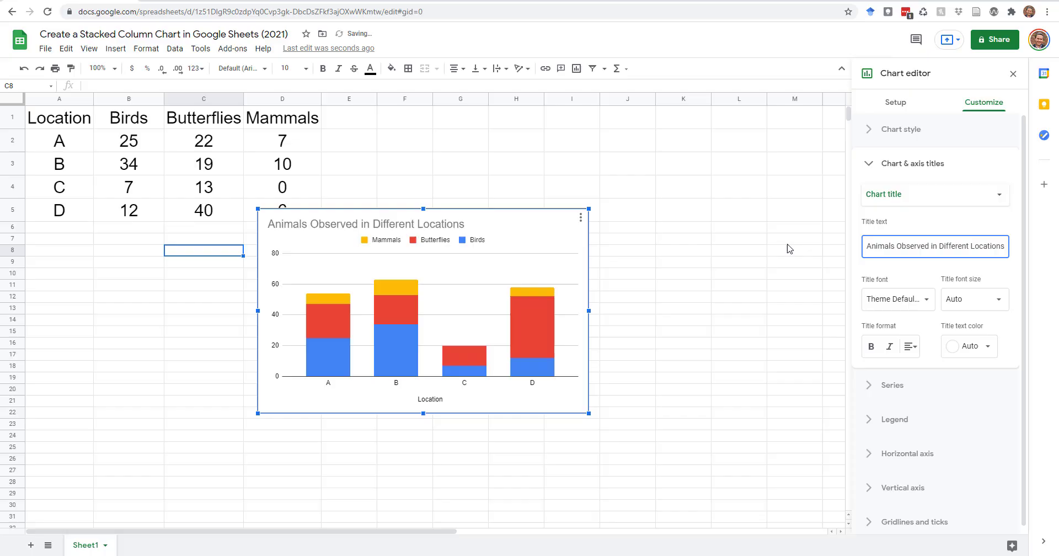
left_click(985, 348)
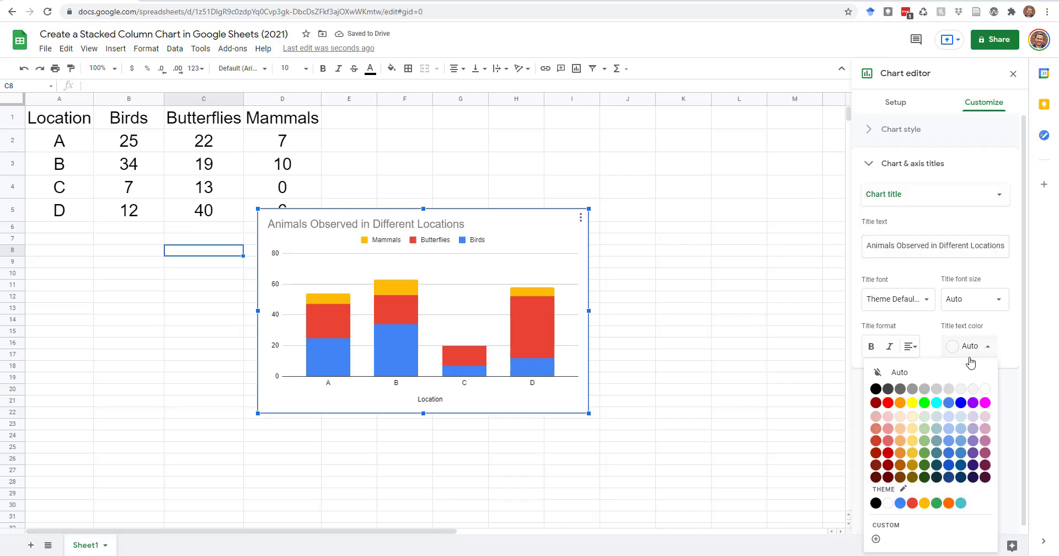
left_click(900, 503)
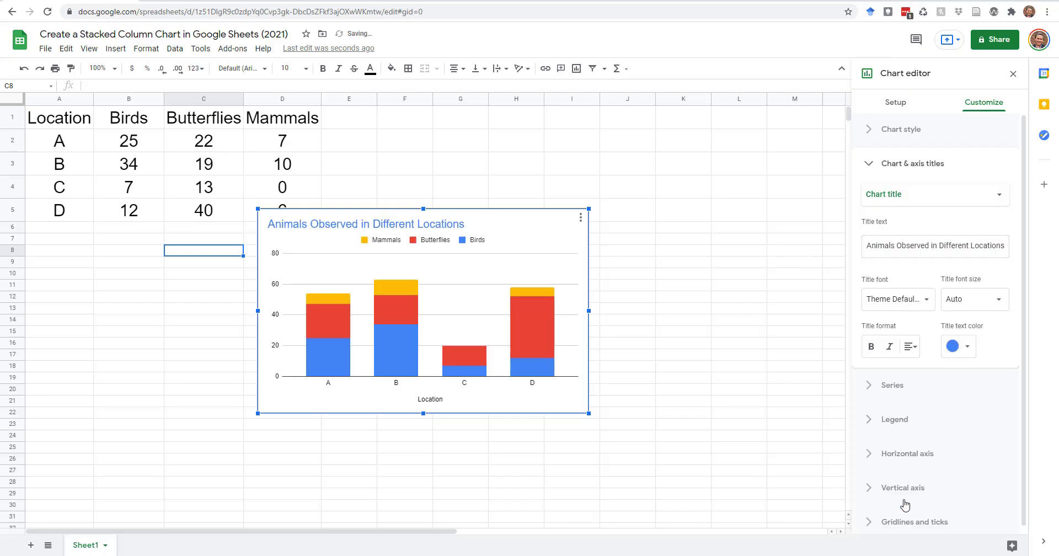
Step: Set the vertical axis title to 'Number Observed'
left_click(1000, 198)
left_click(925, 247)
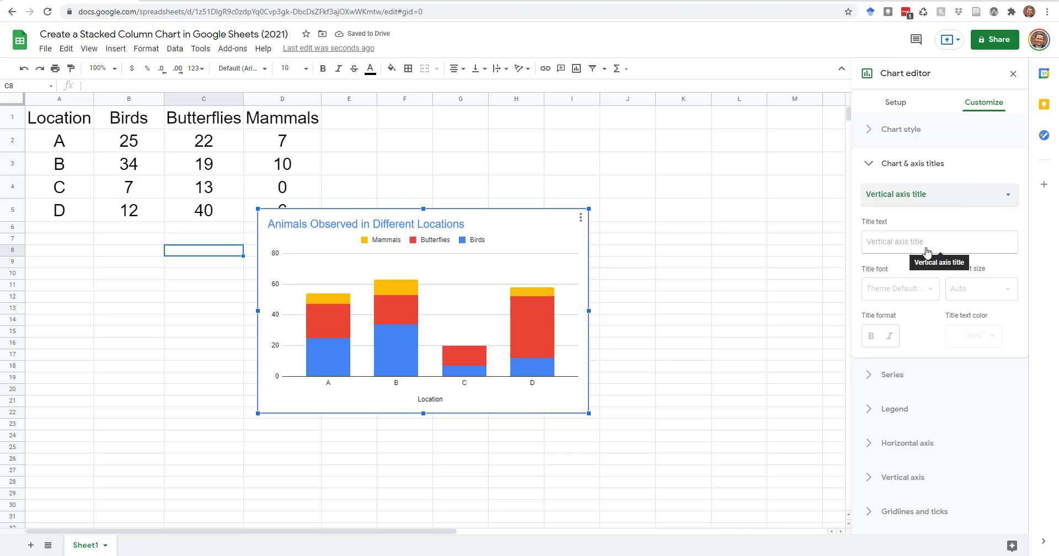
left_click(927, 248)
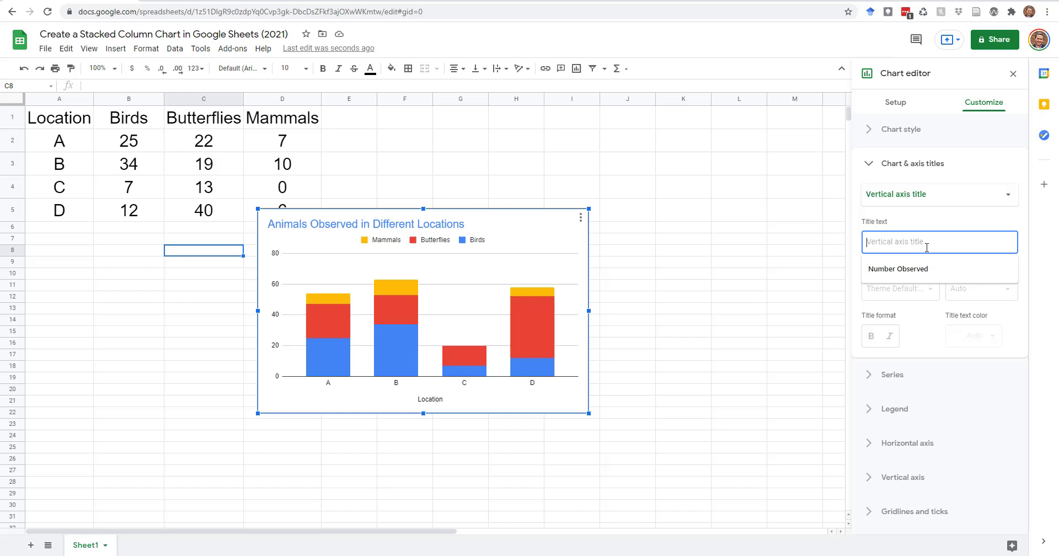
left_click(924, 269)
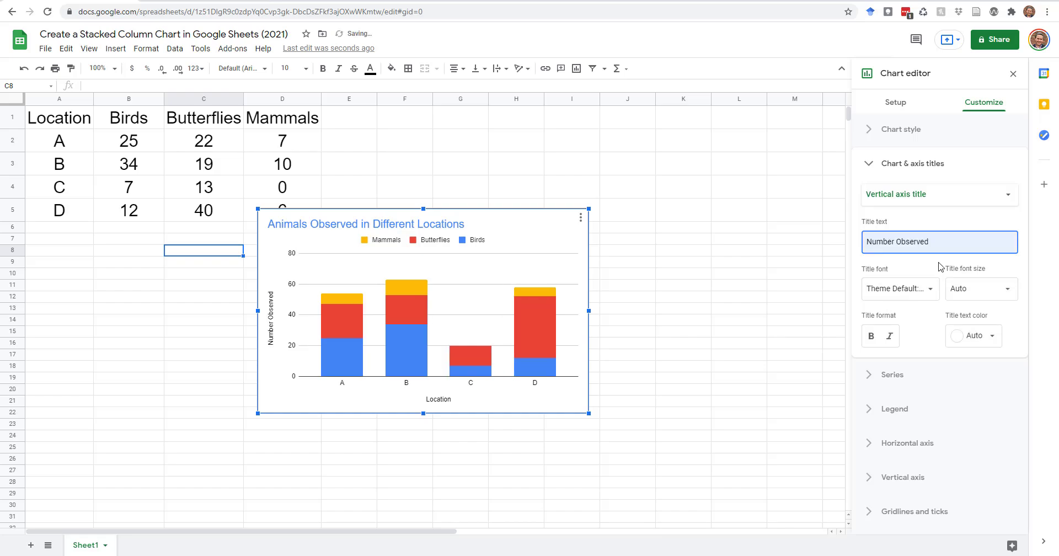
left_click(870, 165)
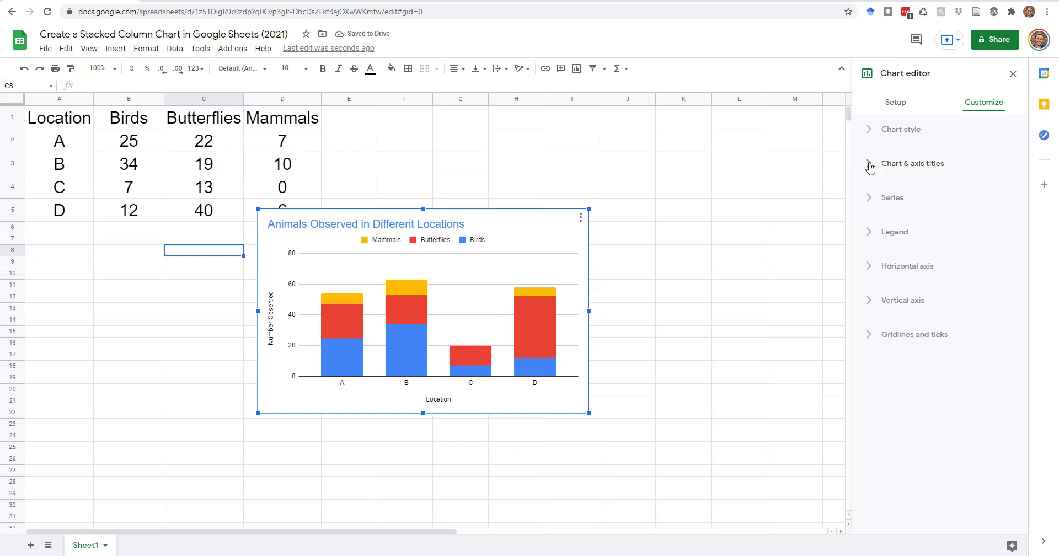
Step: Give the outlines of all bar series a grey line colour
left_click(872, 199)
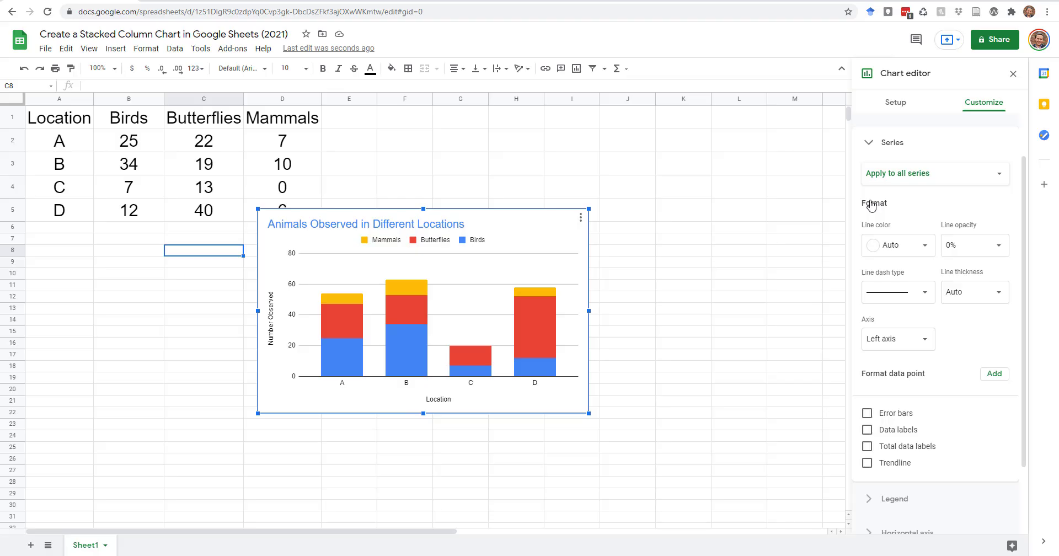
left_click(925, 245)
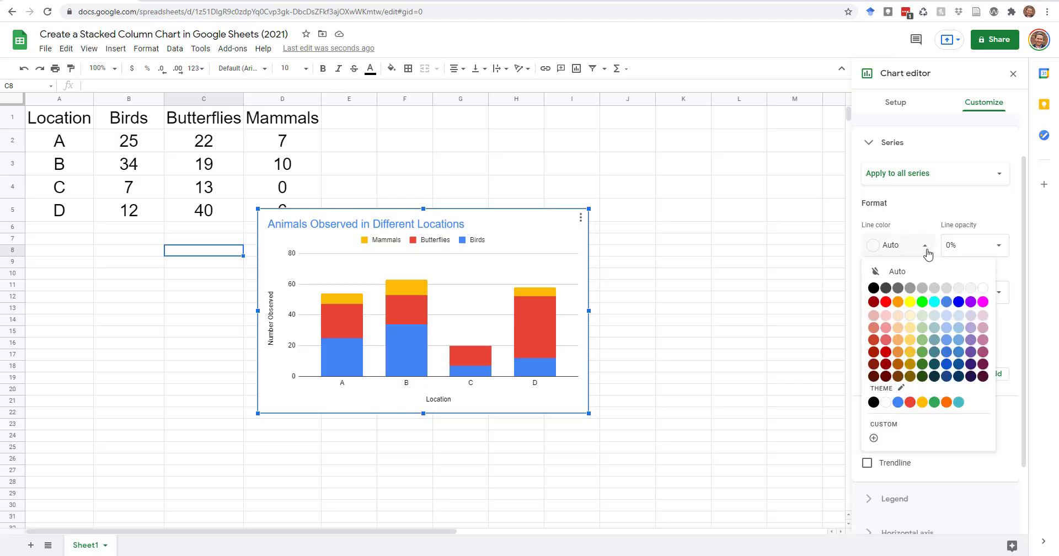
left_click(923, 287)
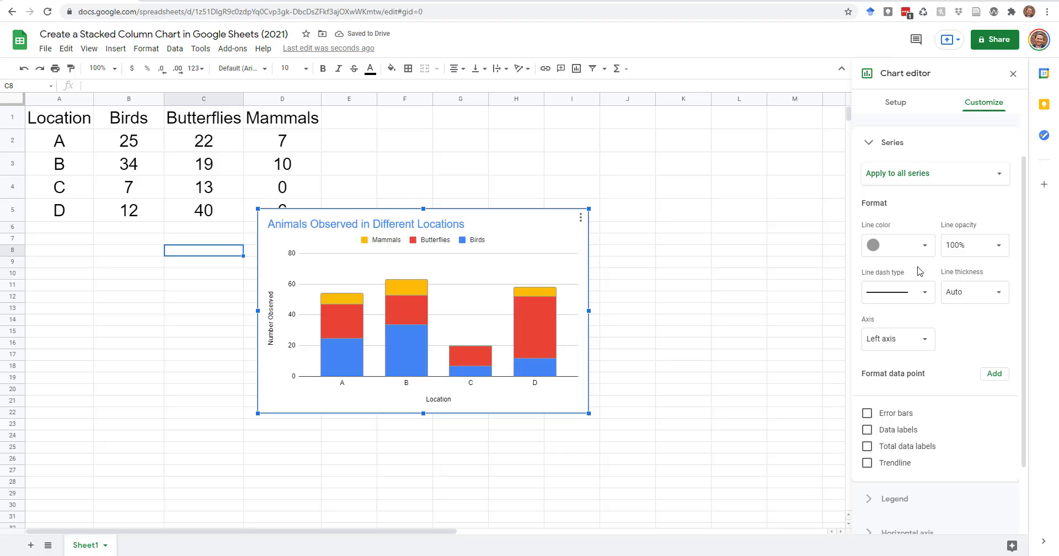
Step: Show data labels on every segment and size-20 total labels above each column
left_click(868, 430)
scroll(871, 433, "down", 2)
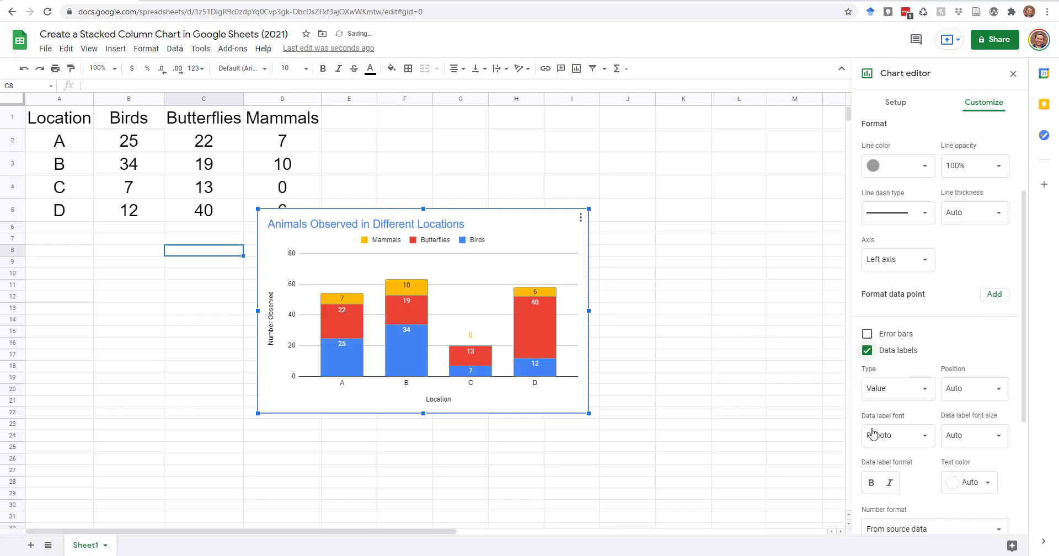
scroll(873, 433, "down", 2)
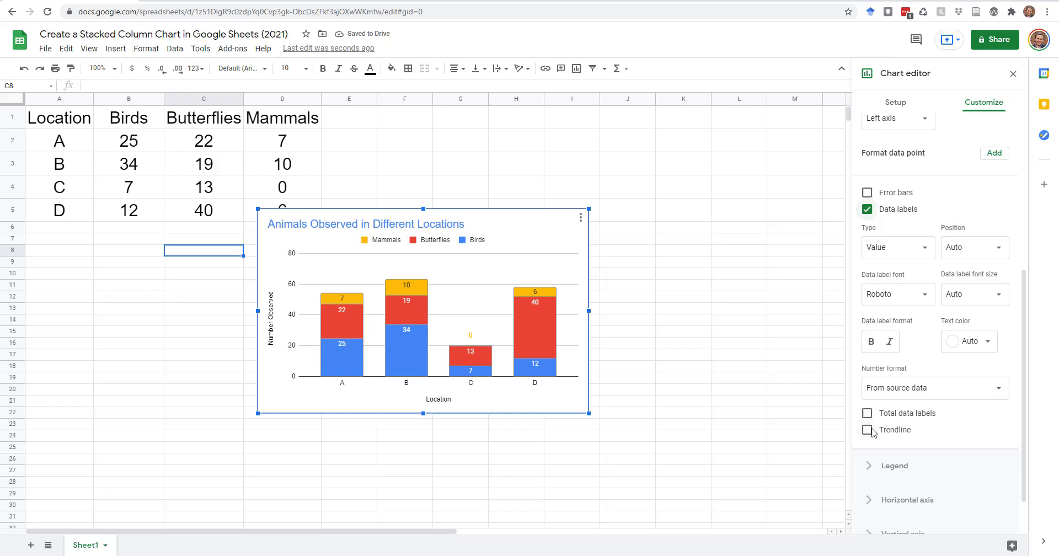
left_click(867, 413)
scroll(868, 420, "down", 1)
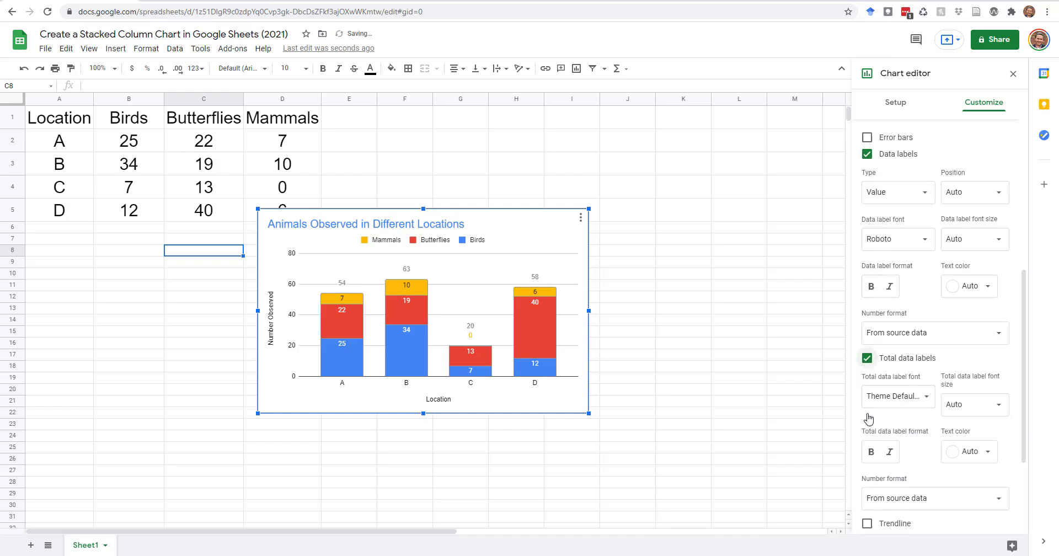
left_click(998, 404)
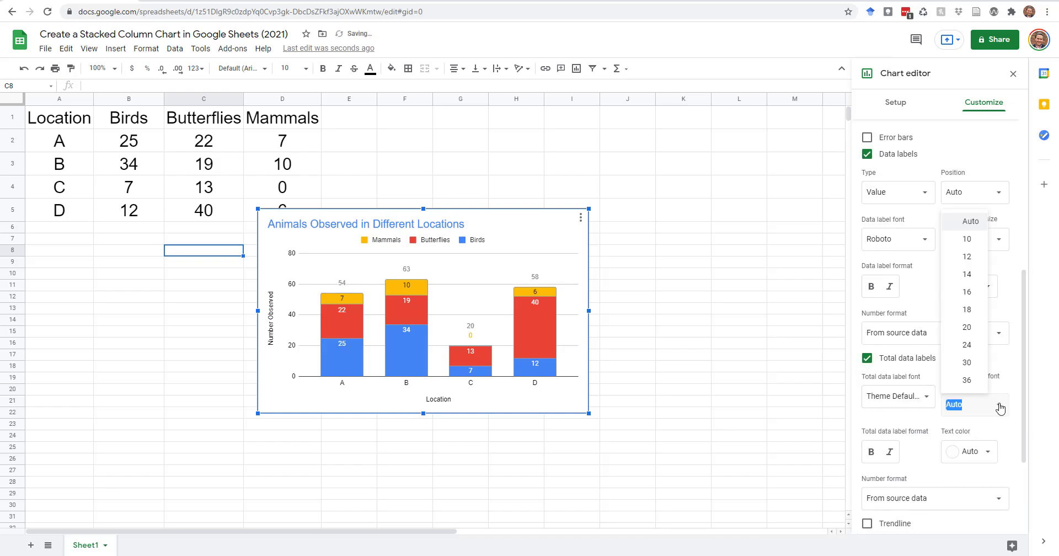
left_click(964, 331)
scroll(879, 338, "up", 5)
Step: Recolour the Birds series bars a darker blue
left_click(988, 178)
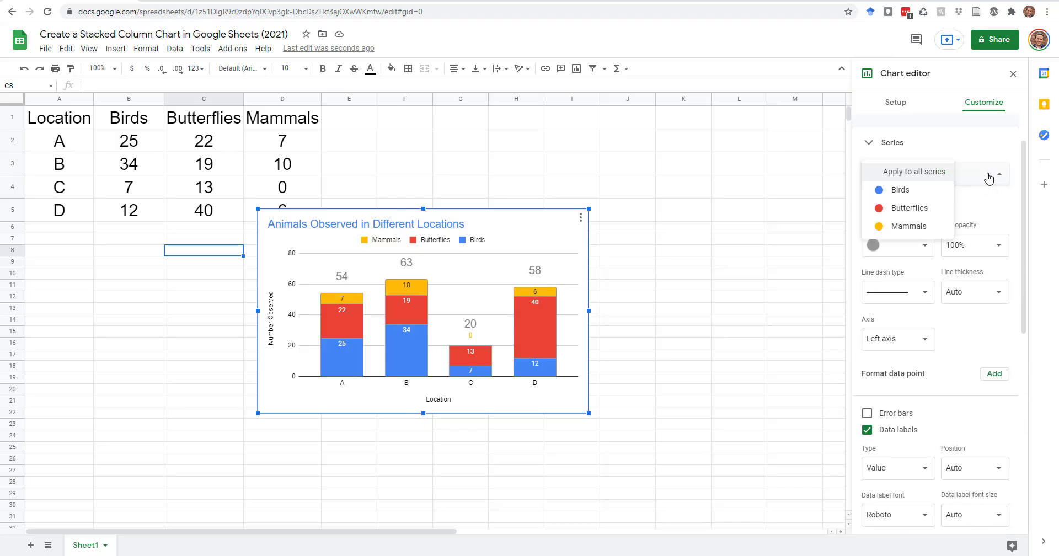
left_click(888, 189)
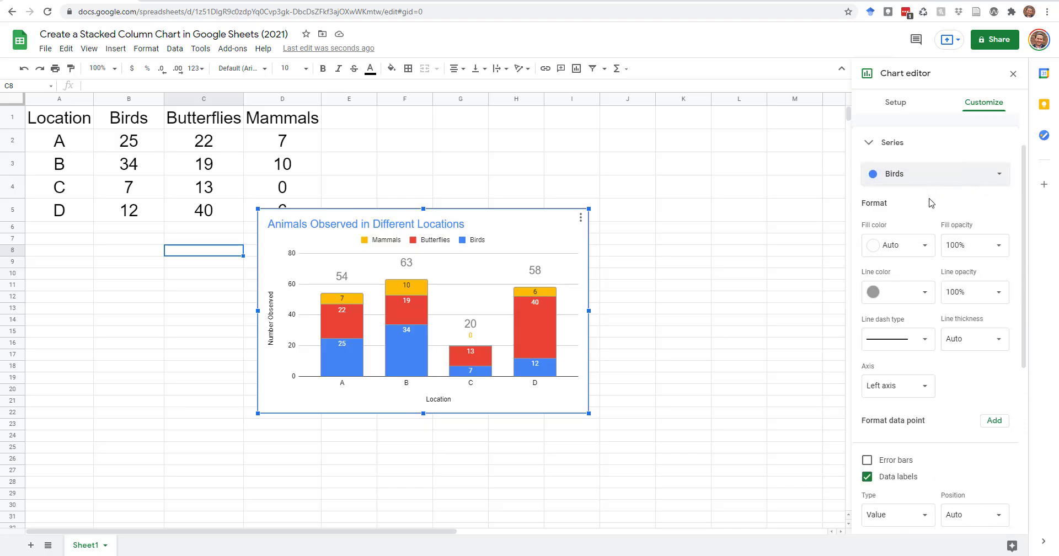
left_click(926, 245)
left_click(946, 363)
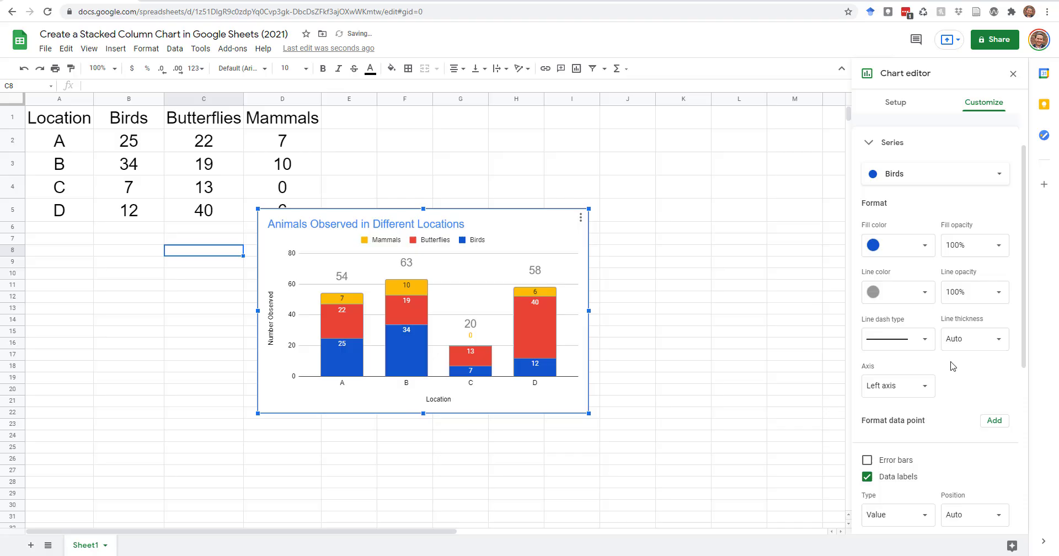
Step: Set the legend position to Right in the chart's Legend settings
left_click(868, 145)
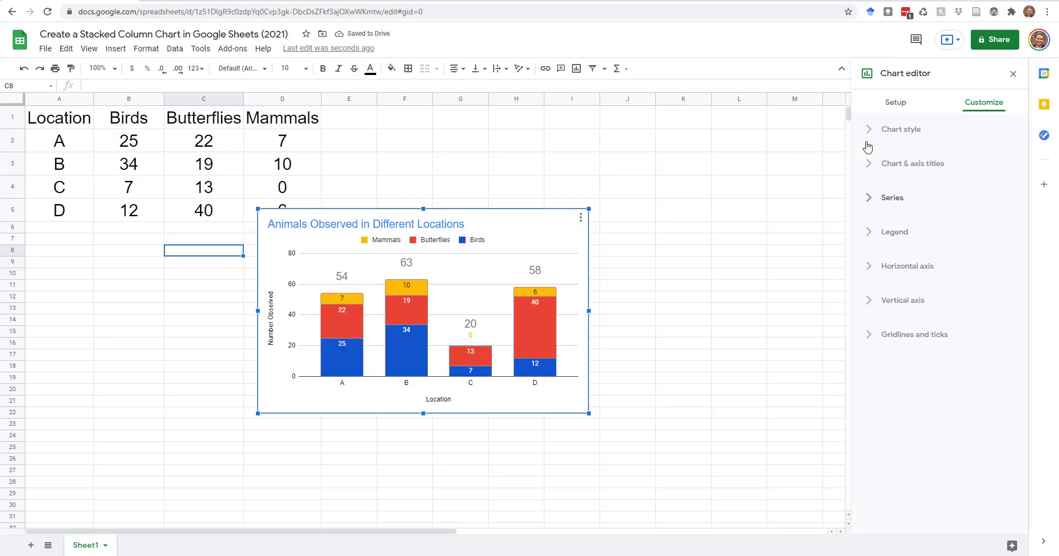
left_click(870, 233)
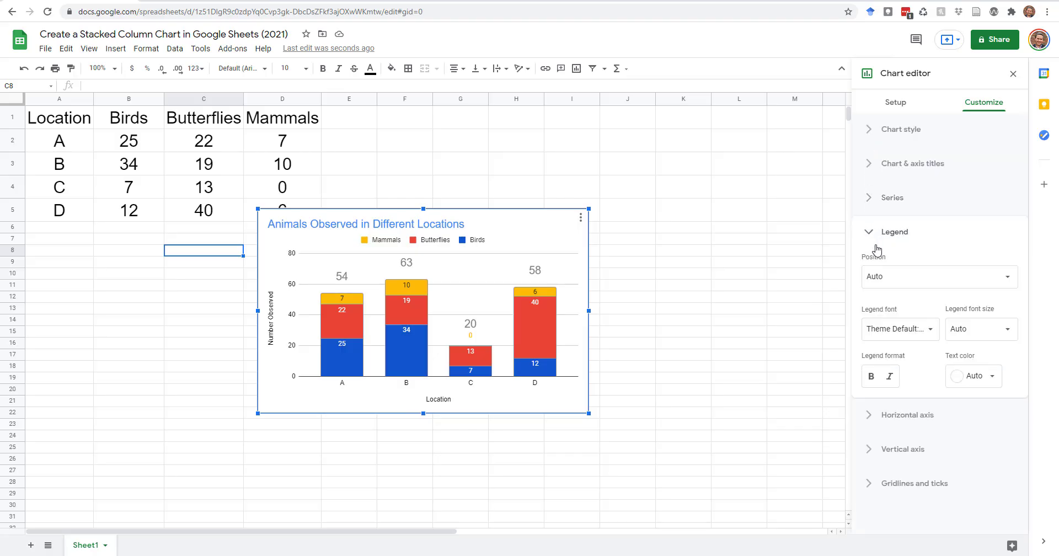
left_click(940, 279)
left_click(947, 221)
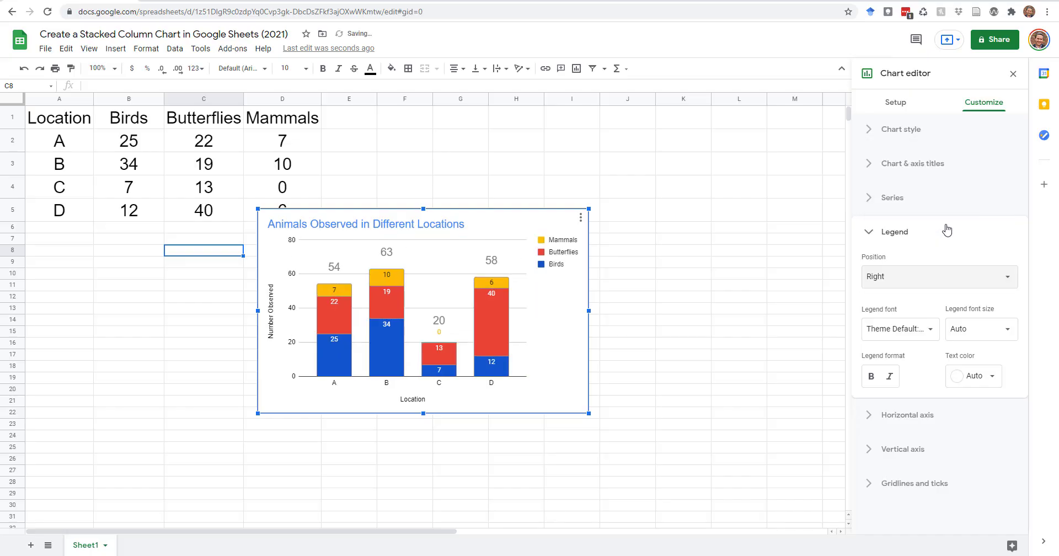
left_click(864, 235)
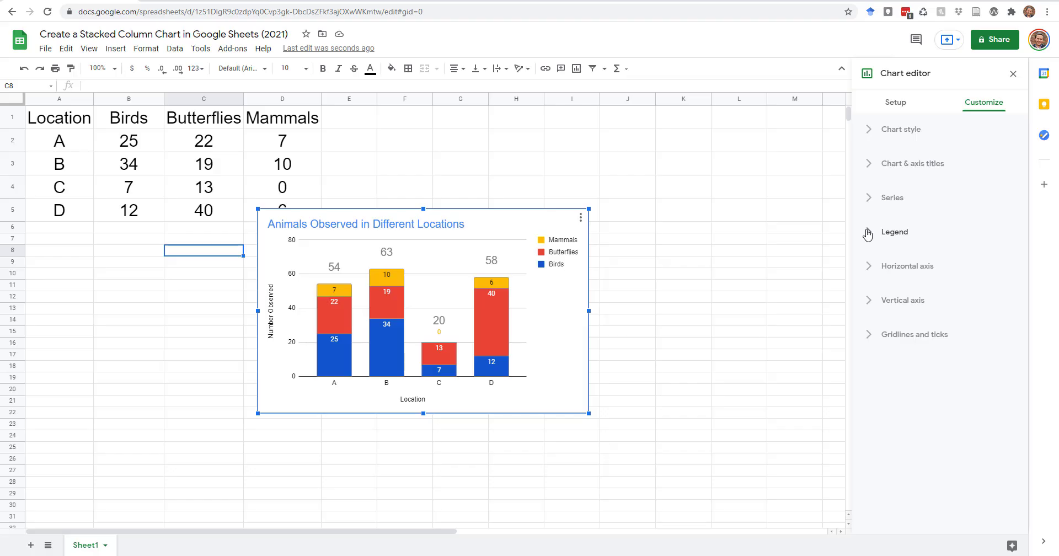
left_click(581, 220)
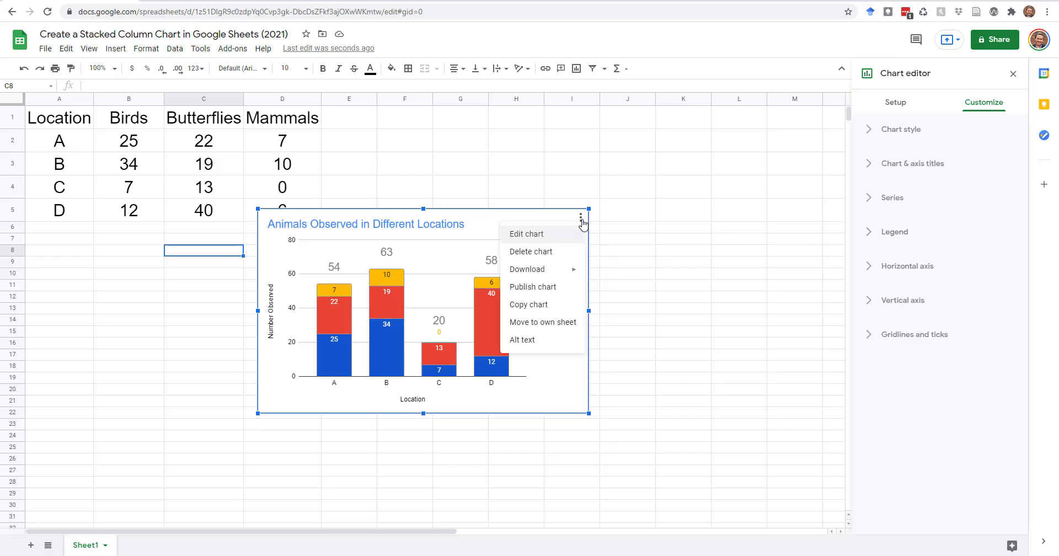
Step: Copy the chart and paste it into the blank Google Doc, linked to the spreadsheet
left_click(538, 305)
right_click(318, 153)
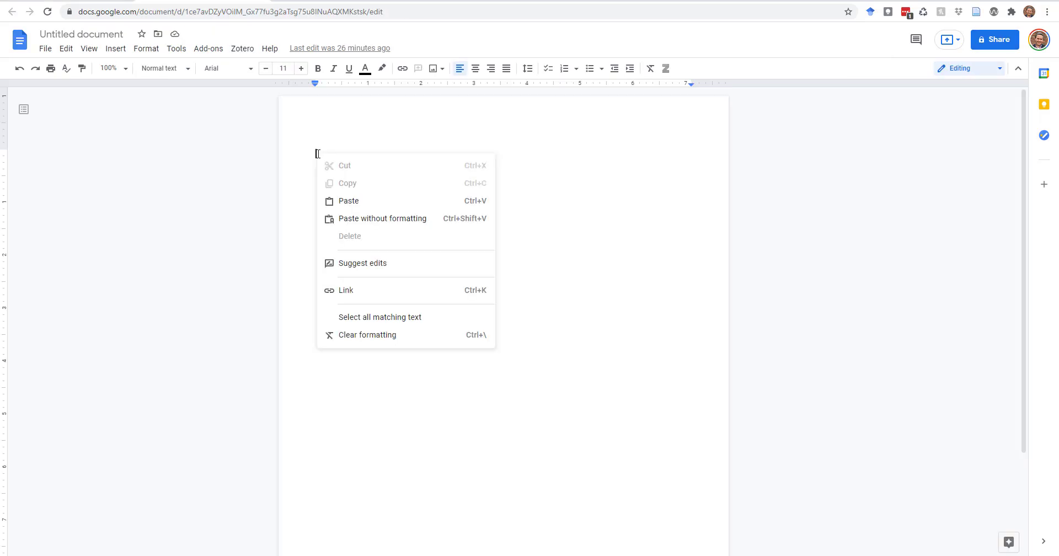
left_click(342, 201)
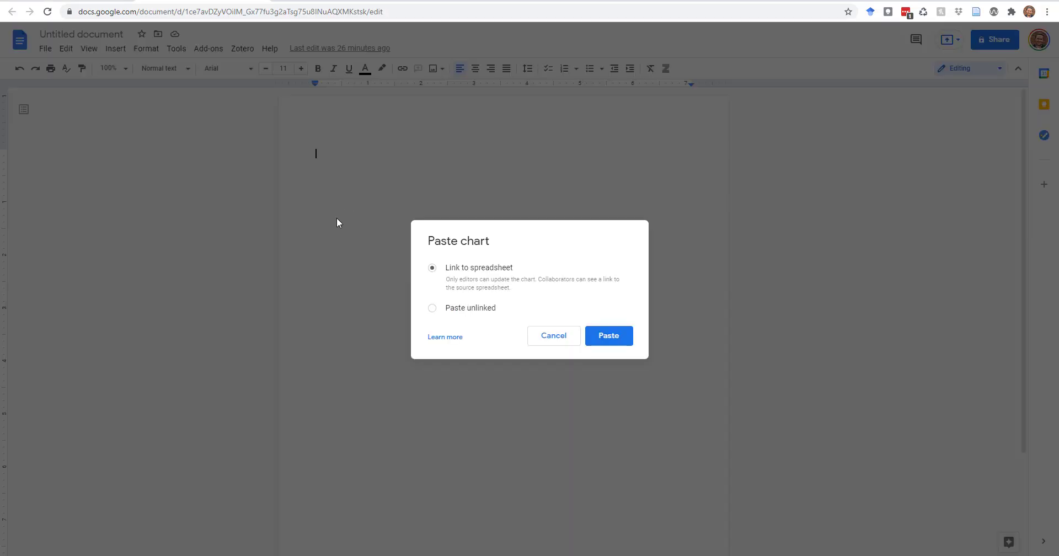
left_click(601, 334)
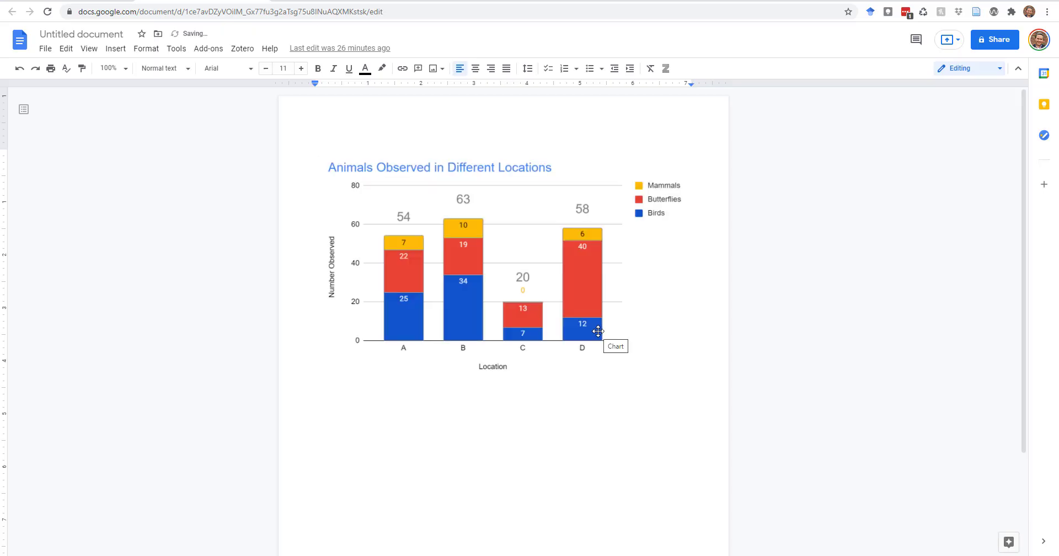